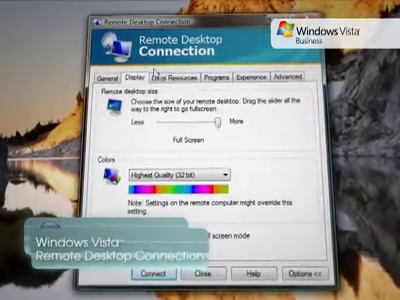
Show the Local Resources settings for remote sound, keyboard and local devices.
{"action": "left_click", "coordinate": [175, 78]}
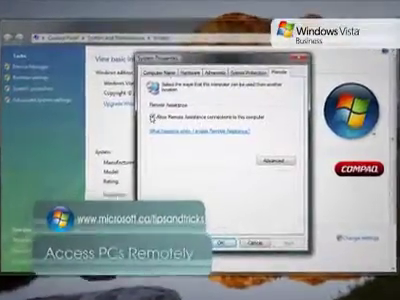
Allow Remote Assistance connections and bring up its advanced settings.
{"action": "left_click", "coordinate": [152, 117]}
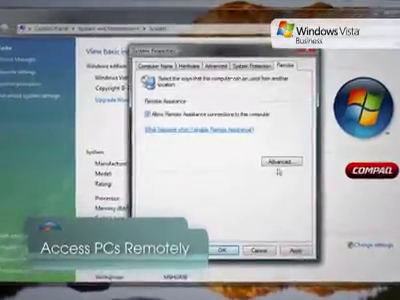
{"action": "left_click", "coordinate": [282, 163]}
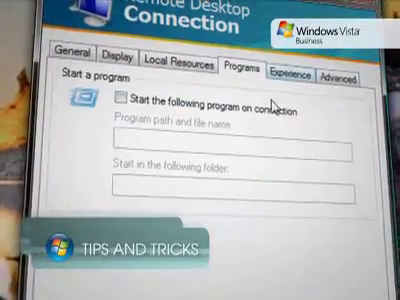
Review the Experience and Advanced tabs, then connect to reach the credentials prompt.
{"action": "left_click", "coordinate": [296, 82]}
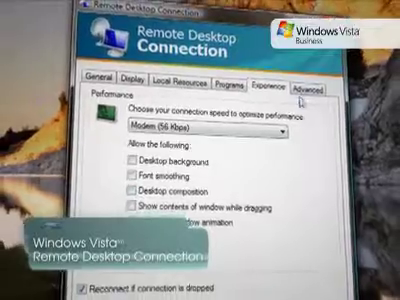
{"action": "left_click", "coordinate": [302, 92]}
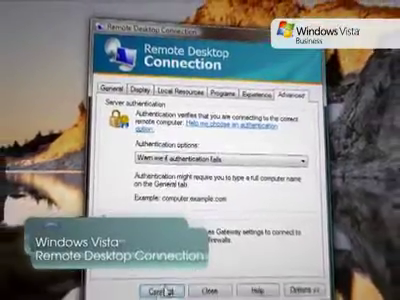
{"action": "left_click", "coordinate": [119, 95]}
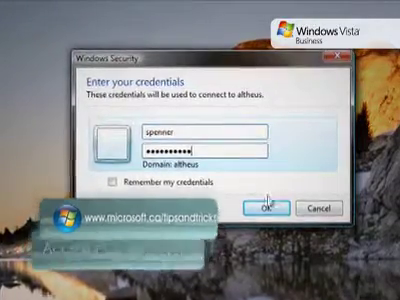
Confirm the credentials to open the remote session, then show the Experience settings.
{"action": "left_click", "coordinate": [263, 210]}
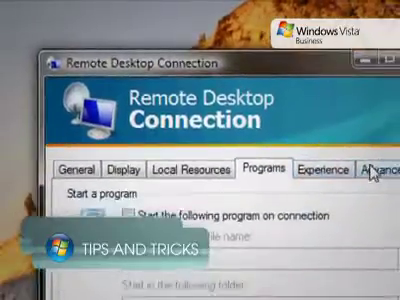
{"action": "left_click", "coordinate": [345, 190]}
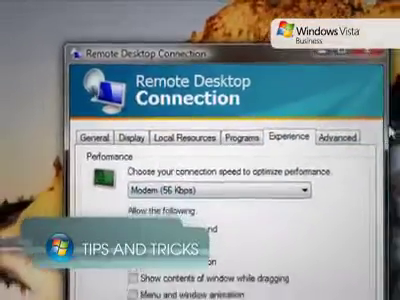